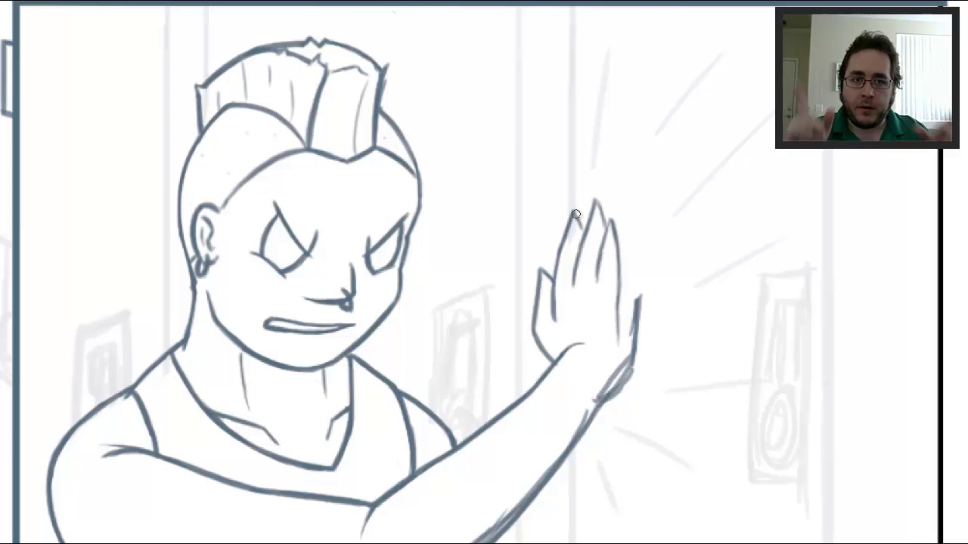
Redraw the fingertip lines on the mohawk character's raised hand.
mouse_move(578, 227)
left_mouse_down()
mouse_move(602, 167)
mouse_move(576, 207)
mouse_move(600, 202)
mouse_move(619, 231)
mouse_move(599, 228)
mouse_move(617, 227)
mouse_move(629, 325)
left_mouse_up()
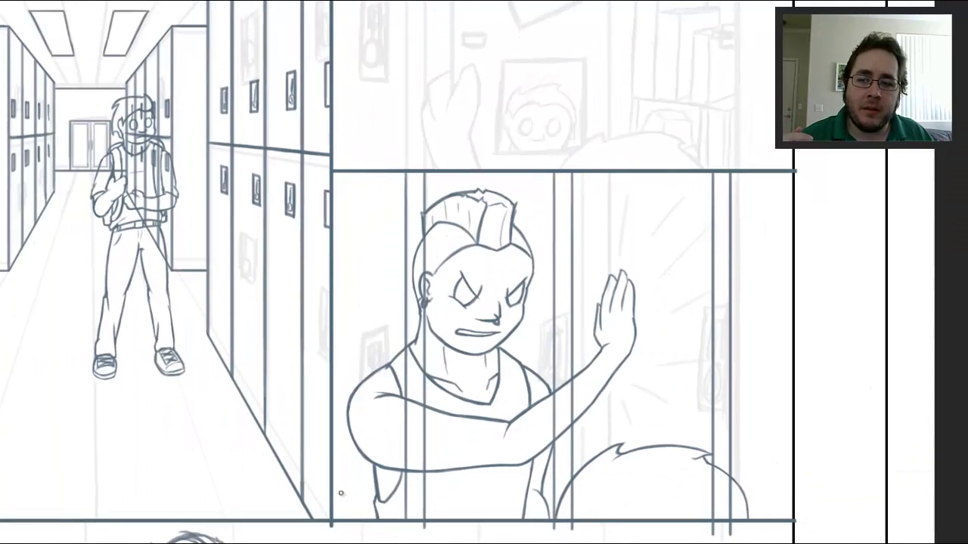
Draw the vertical locker post lines and nudge the two selected bars to the right.
left_click_drag(333, 510, 851, 447)
left_click_drag(683, 430, 692, 400)
key("ctrl+z")
key("ctrl+z")
mouse_move(676, 446)
left_mouse_down()
mouse_move(675, 387)
mouse_move(694, 457)
left_mouse_up()
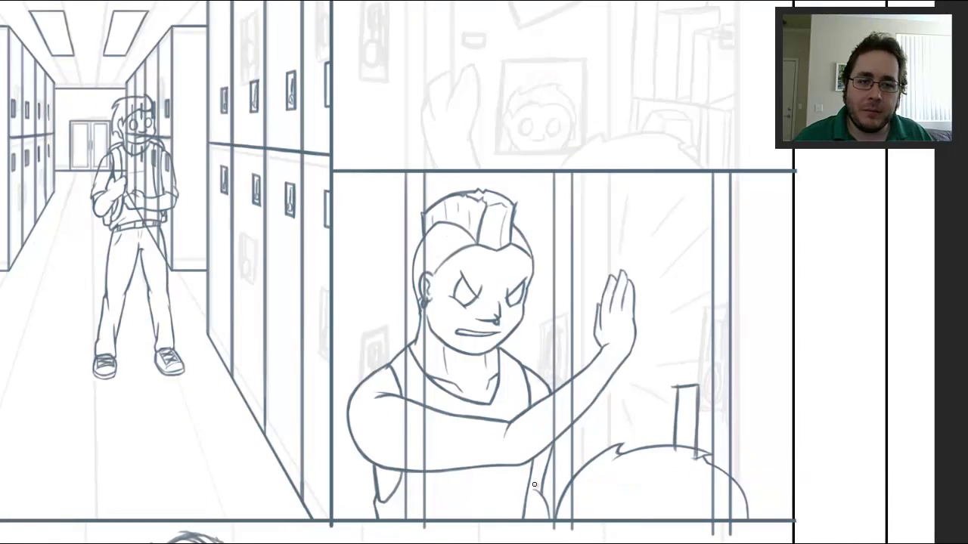
key("shift+Right")
key("shift+Right")
key("ctrl+d")
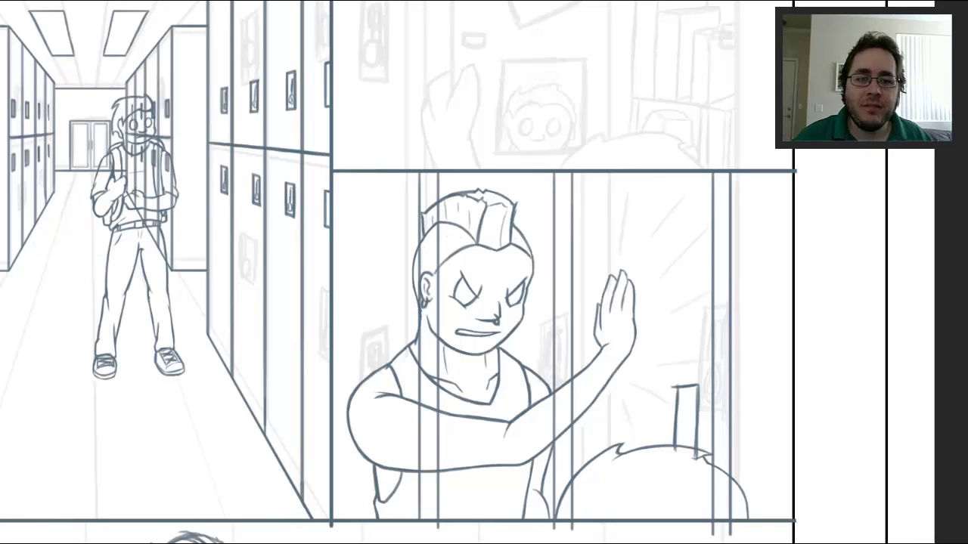
Ink the top edge of the latch plate above the foreground head.
scroll(484, 272, "down", 2)
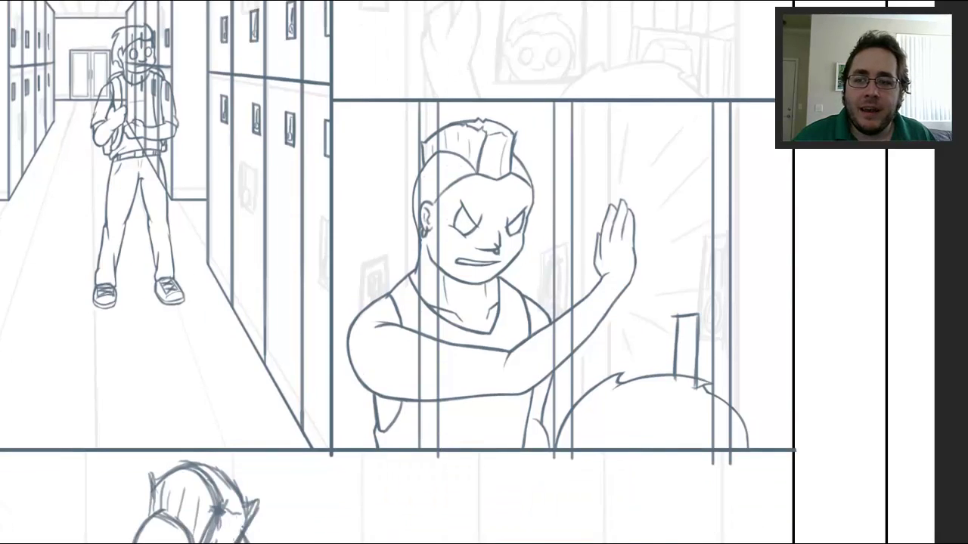
scroll(654, 448, "up", 3)
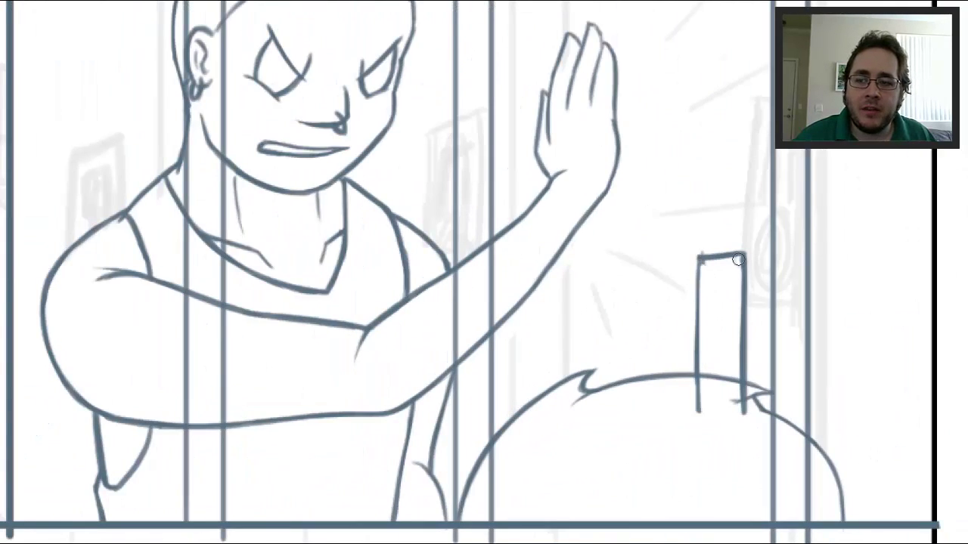
left_click_drag(698, 260, 734, 254)
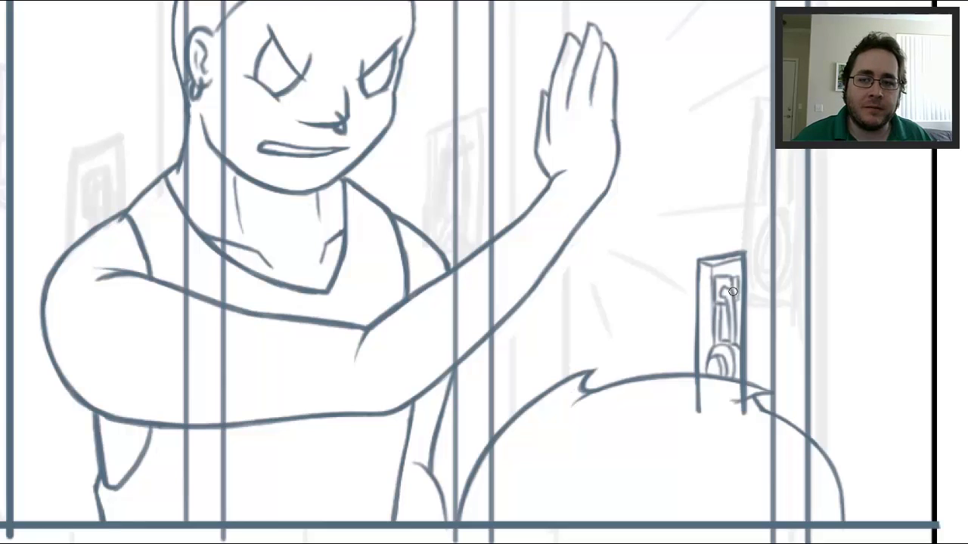
scroll(766, 352, "up", 5)
scroll(746, 406, "down", 5)
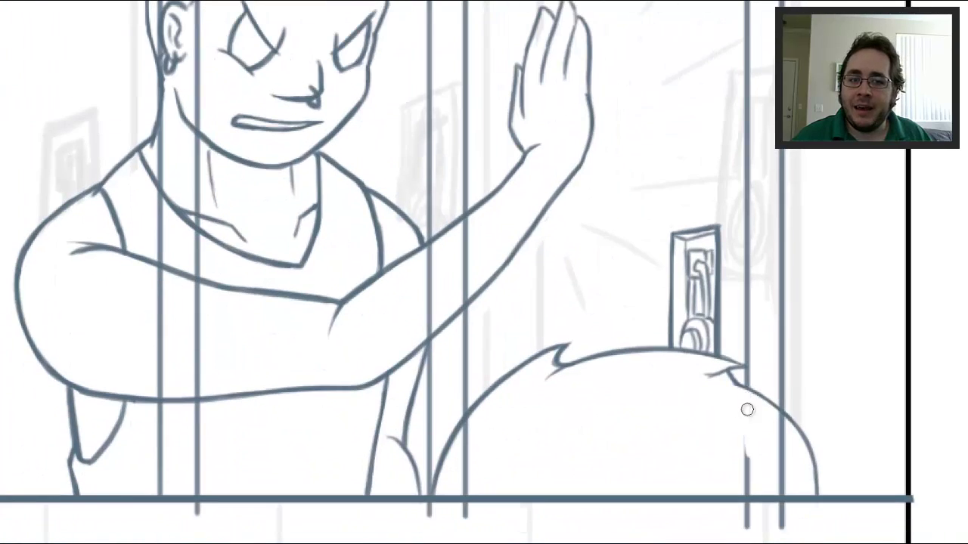
scroll(817, 307, "down", 5)
Copy the selected bars to a new layer with Layer Via Copy and move them into the top panel.
scroll(817, 307, "up", 3)
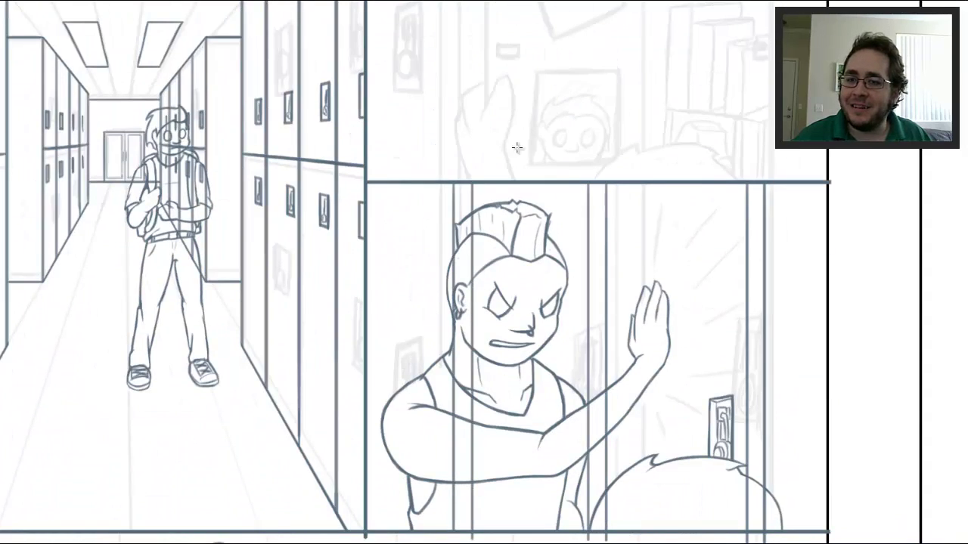
right_click(773, 198)
left_click(807, 295)
scroll(950, 277, "up", 5)
left_click_drag(737, 454, 751, 132)
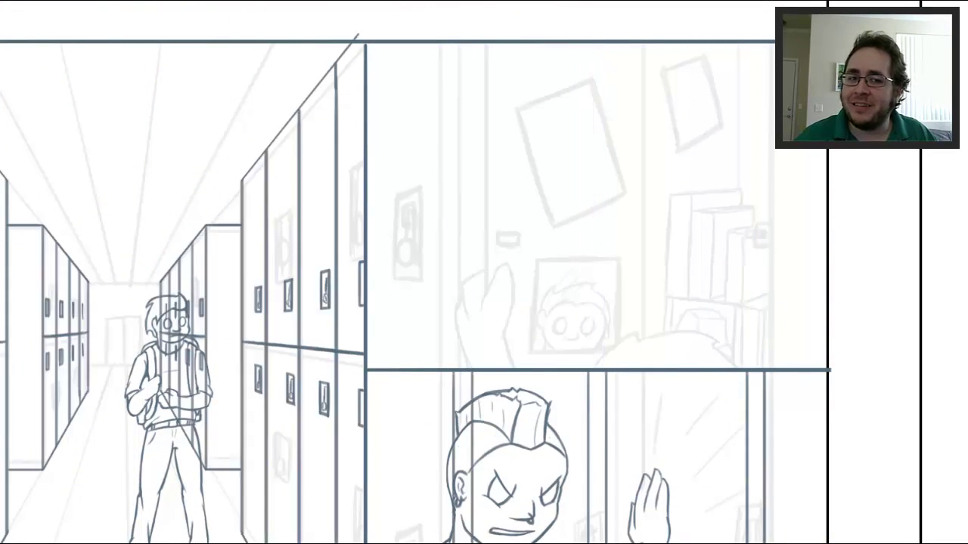
scroll(472, 428, "down", 5)
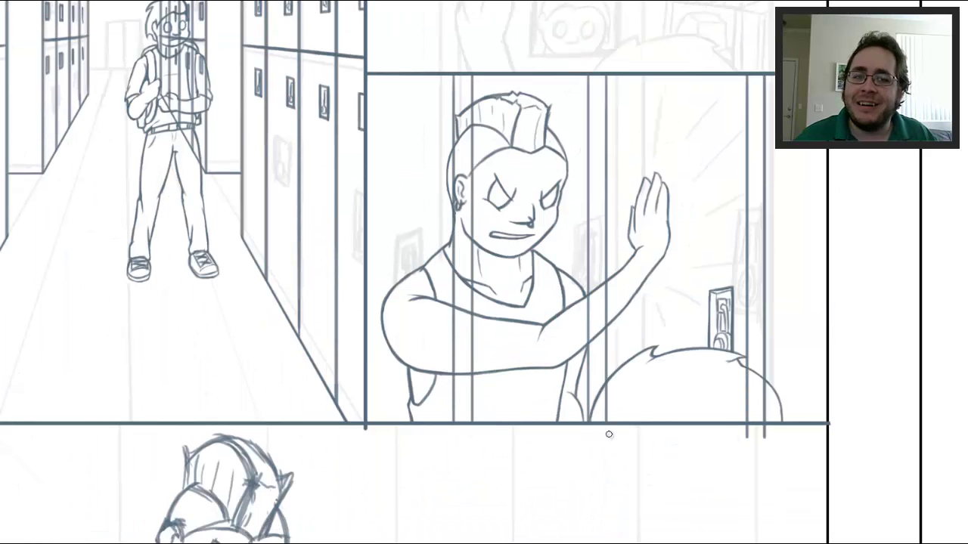
scroll(416, 272, "up", 5)
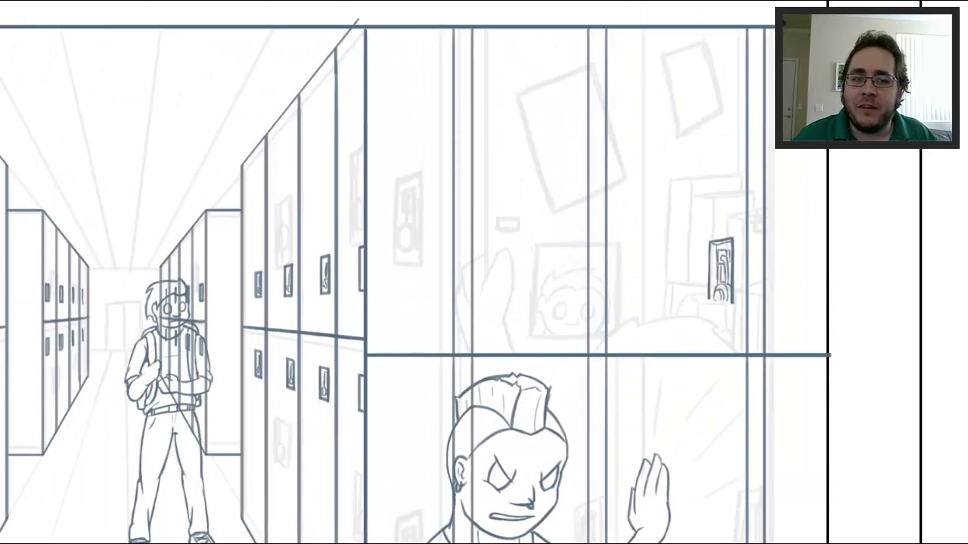
scroll(431, 285, "up", 3)
Ink the locker door latch plate with a thickened handle inside it.
left_click_drag(402, 294, 437, 277)
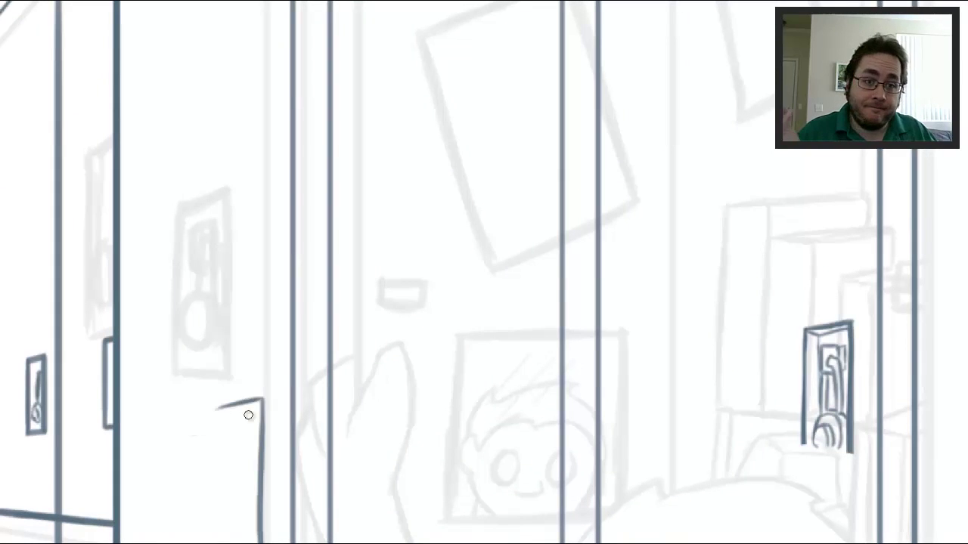
mouse_move(218, 408)
left_mouse_down()
mouse_move(231, 527)
mouse_move(260, 528)
left_mouse_up()
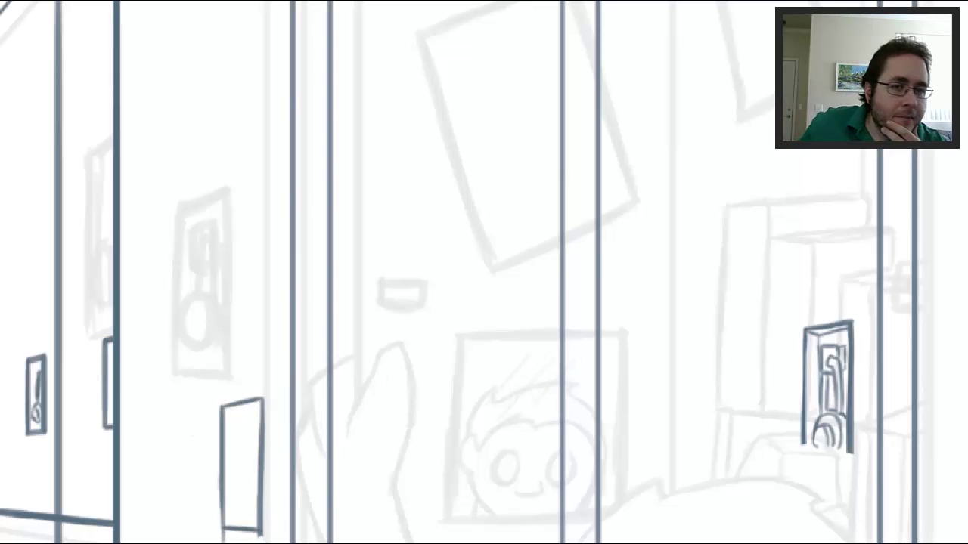
left_click_drag(240, 422, 250, 483)
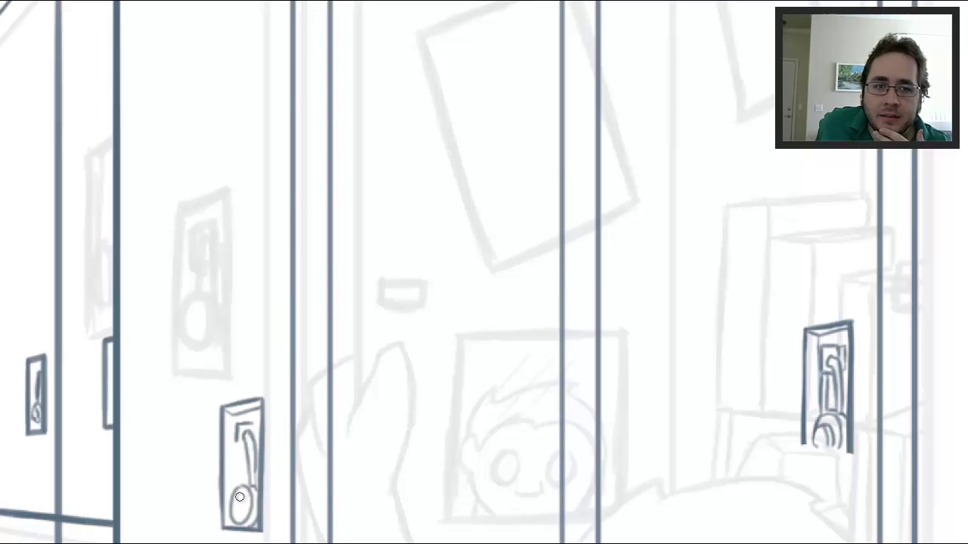
mouse_move(258, 442)
left_mouse_down()
mouse_move(241, 490)
mouse_move(240, 444)
mouse_move(233, 493)
left_mouse_up()
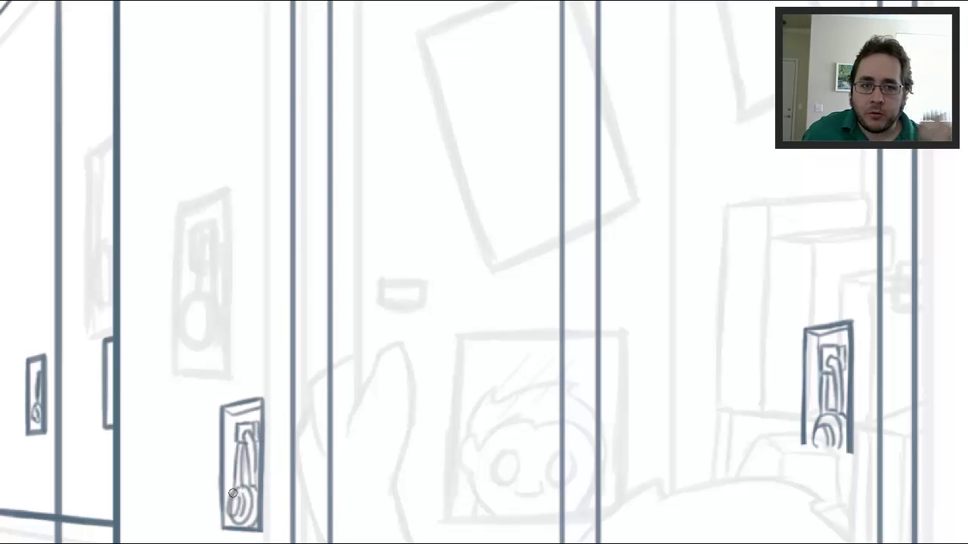
Ink vertical locker edge lines between the panel borders, removing the extra ones.
scroll(317, 309, "up", 3)
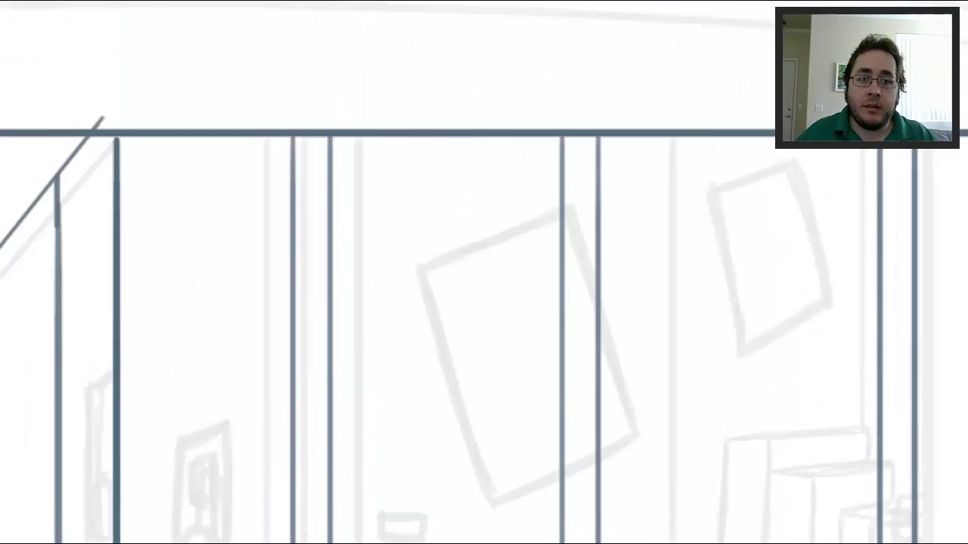
scroll(317, 309, "down", 3)
scroll(454, 318, "right", 3)
scroll(670, 335, "down", 3)
left_click_drag(352, 431, 355, 99)
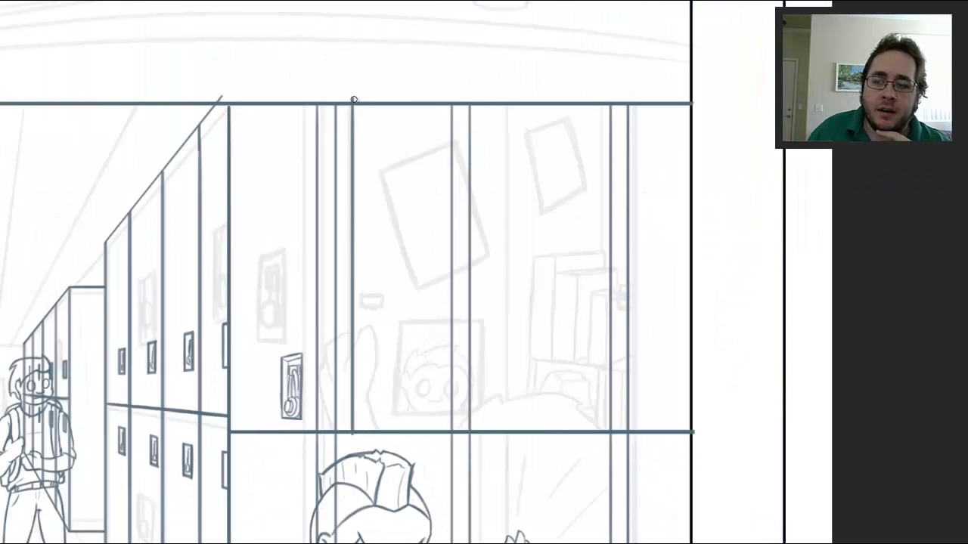
mouse_move(454, 104)
left_mouse_down()
mouse_move(456, 449)
mouse_move(472, 91)
mouse_move(475, 490)
left_mouse_up()
key("ctrl+z")
left_click_drag(493, 529, 486, 90)
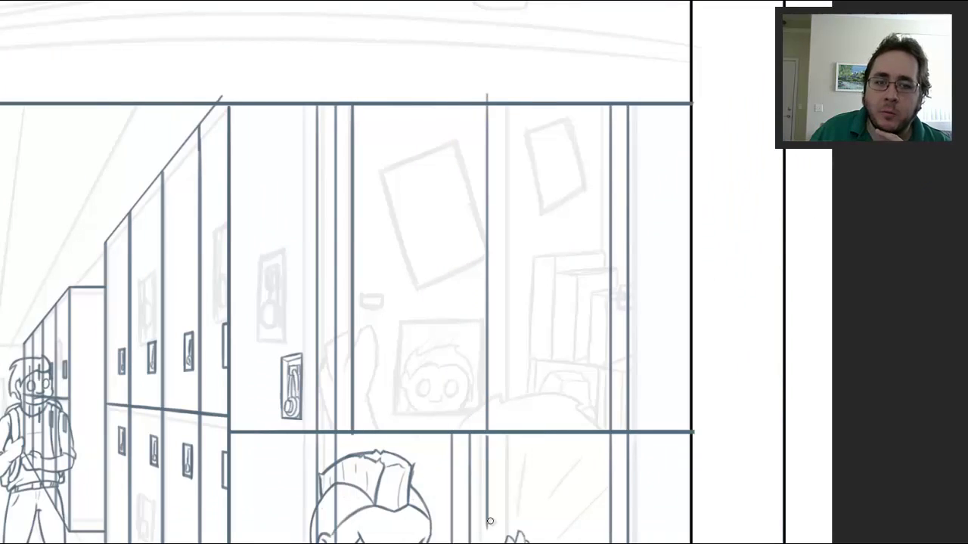
Ink the background hand's top arch and left contour.
scroll(358, 432, "up", 5)
scroll(607, 124, "up", 3)
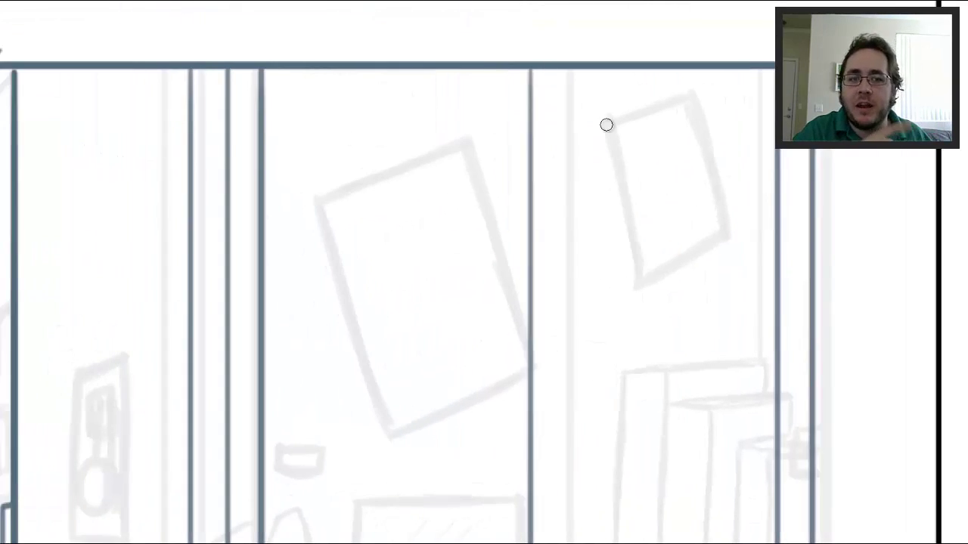
scroll(607, 124, "down", 3)
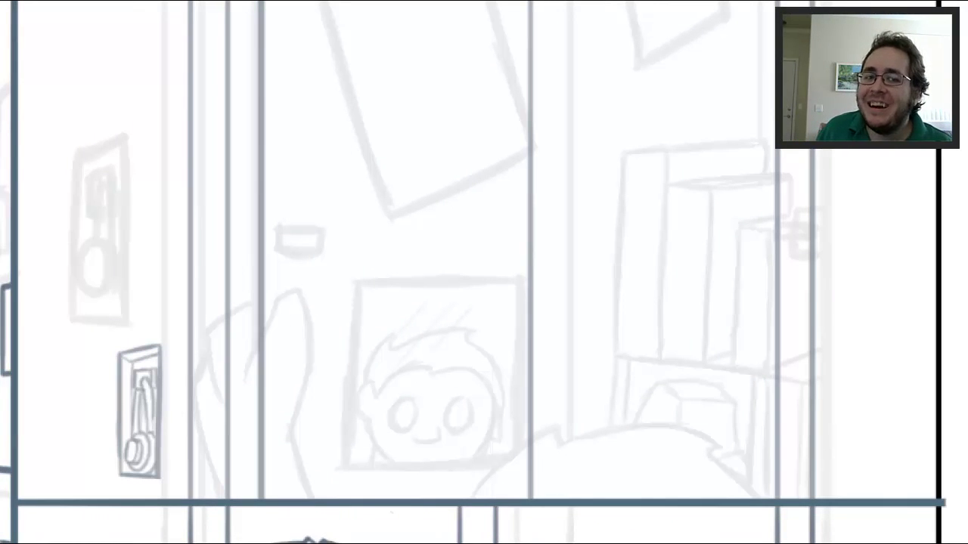
mouse_move(277, 307)
left_mouse_down()
mouse_move(244, 380)
mouse_move(306, 333)
mouse_move(272, 426)
mouse_move(312, 506)
left_mouse_up()
mouse_move(222, 345)
left_mouse_down()
mouse_move(206, 401)
mouse_move(231, 499)
mouse_move(203, 412)
left_mouse_up()
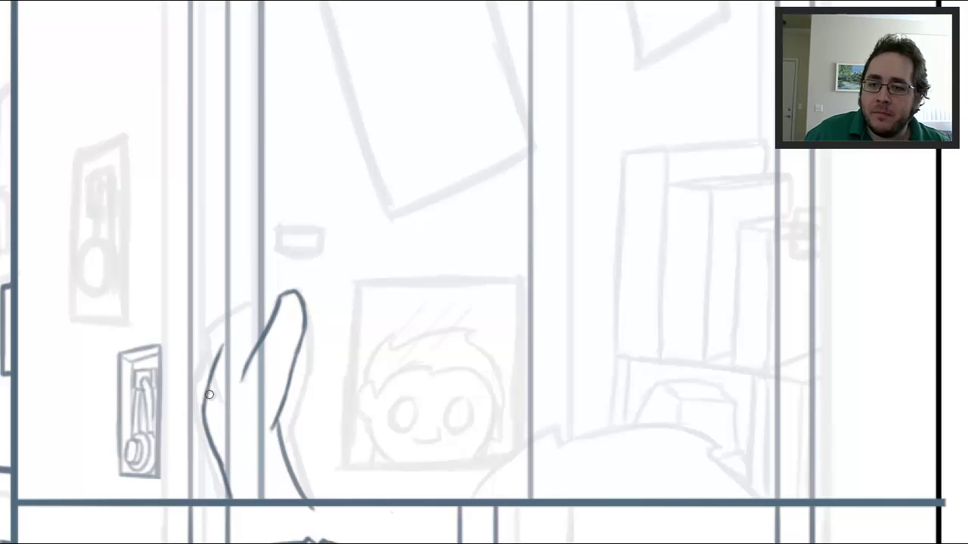
mouse_move(260, 277)
left_mouse_down()
mouse_move(220, 349)
mouse_move(219, 336)
mouse_move(198, 424)
left_mouse_up()
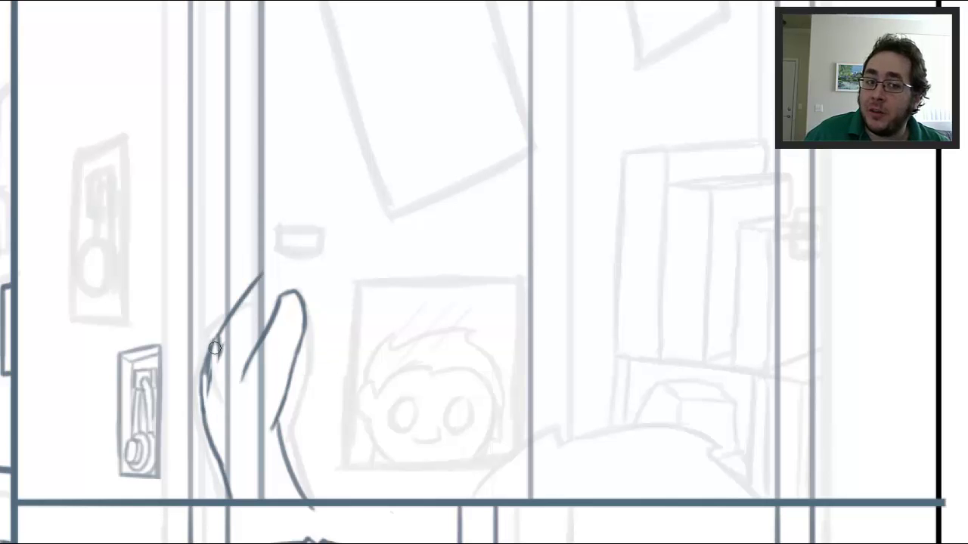
left_click_drag(237, 328, 218, 371)
left_click_drag(274, 266, 267, 272)
key("ctrl+z")
key("ctrl+z")
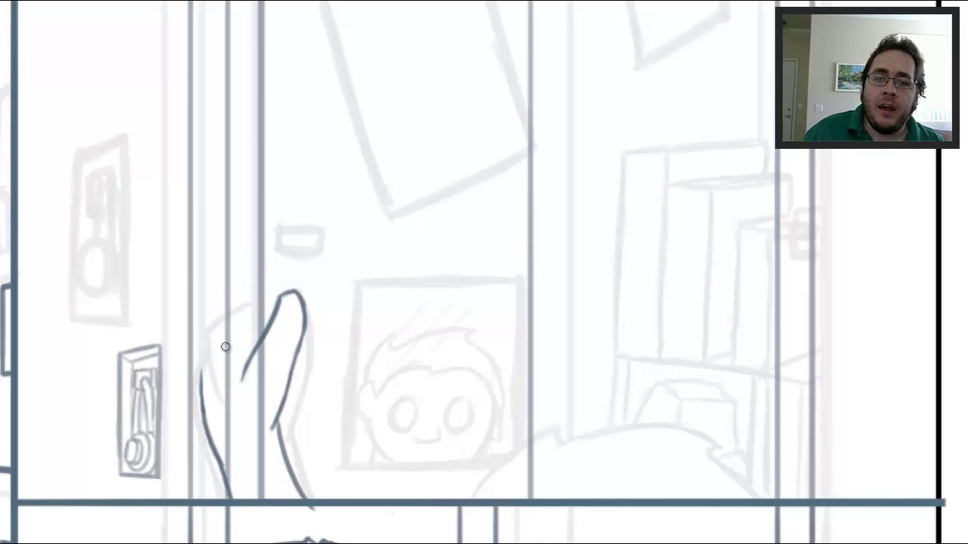
left_click_drag(252, 310, 215, 386)
left_click_drag(218, 341, 203, 382)
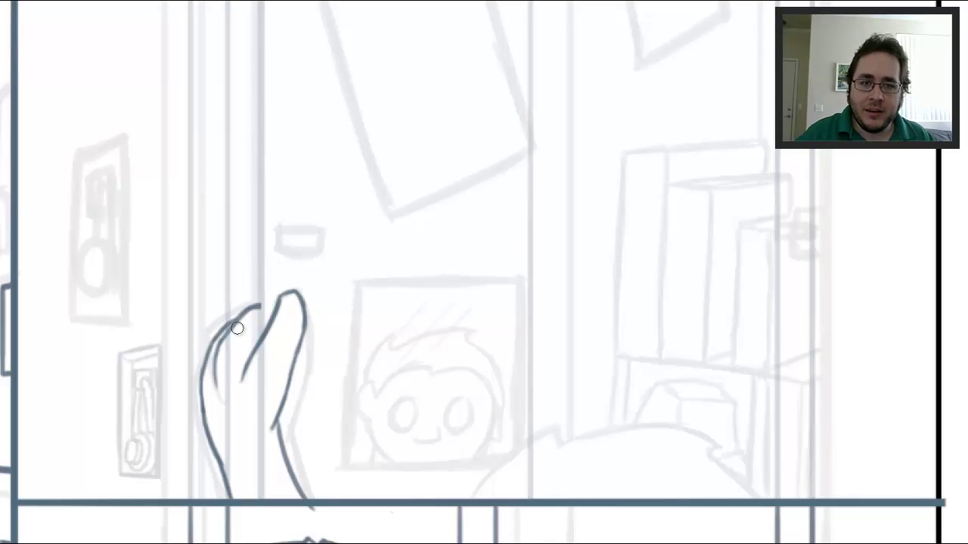
Rework the hand's finger strokes, keeping the arching finger and lower right finger line.
mouse_move(273, 302)
left_mouse_down()
mouse_move(295, 316)
mouse_move(288, 304)
mouse_move(278, 312)
mouse_move(299, 319)
mouse_move(299, 370)
left_mouse_up()
scroll(484, 302, "down", 5)
scroll(484, 302, "up", 4)
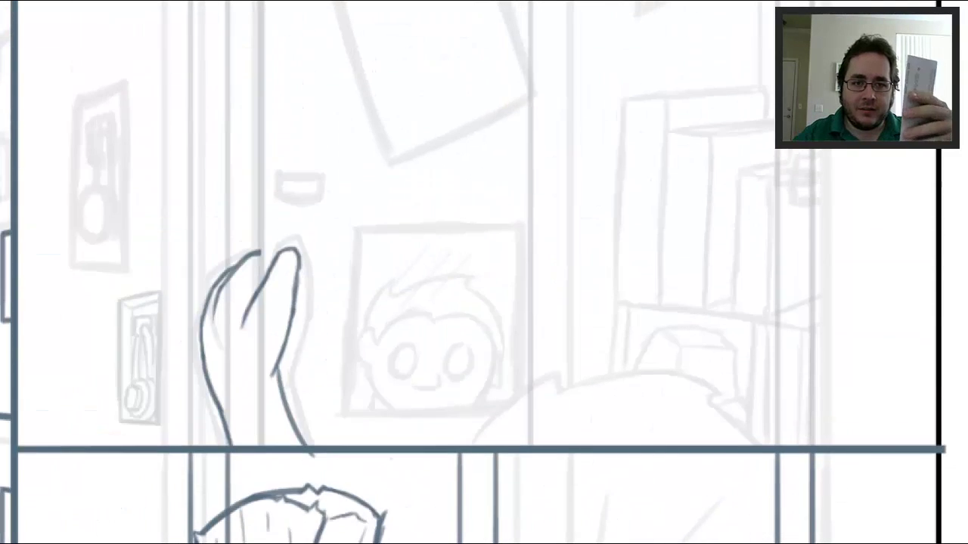
mouse_move(296, 250)
left_mouse_down()
mouse_move(275, 356)
mouse_move(291, 269)
mouse_move(295, 321)
left_mouse_up()
mouse_move(227, 277)
left_mouse_down()
mouse_move(200, 334)
mouse_move(240, 333)
left_mouse_up()
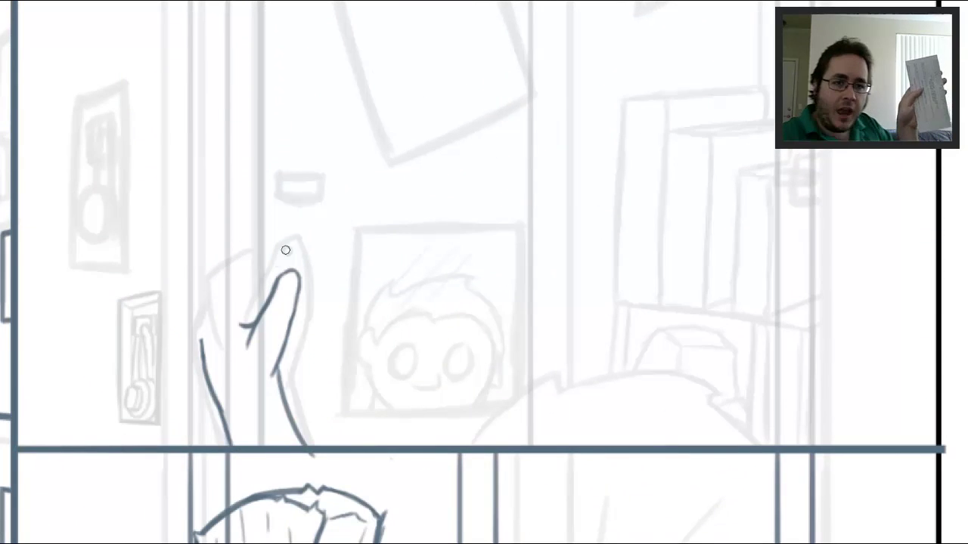
left_click_drag(262, 300, 242, 326)
mouse_move(269, 268)
left_mouse_down()
mouse_move(229, 289)
mouse_move(203, 327)
left_mouse_up()
key("ctrl+z")
key("ctrl+z")
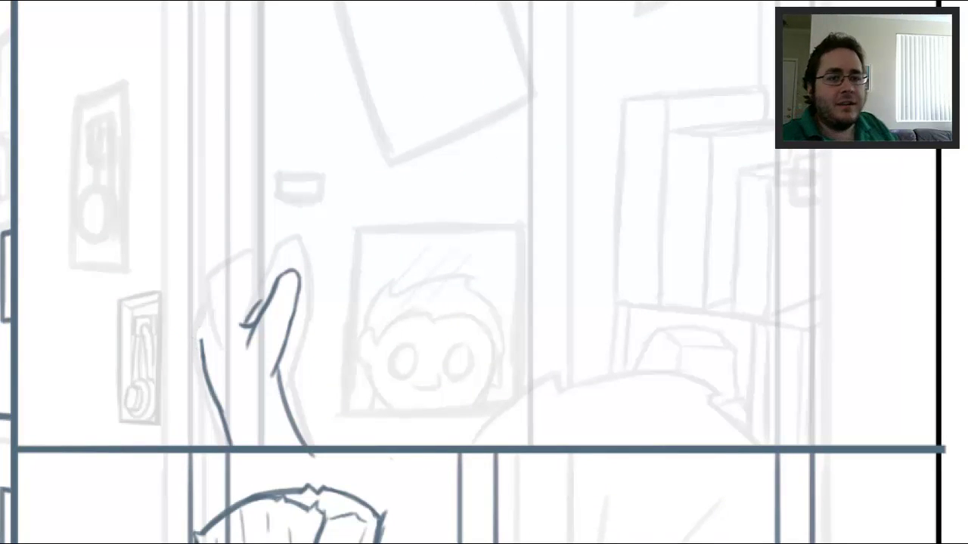
key("ctrl+z")
key("ctrl+z")
left_click_drag(292, 333, 280, 402)
mouse_move(257, 254)
left_mouse_down()
mouse_move(217, 291)
mouse_move(217, 280)
mouse_move(202, 333)
left_mouse_up()
key("ctrl+z")
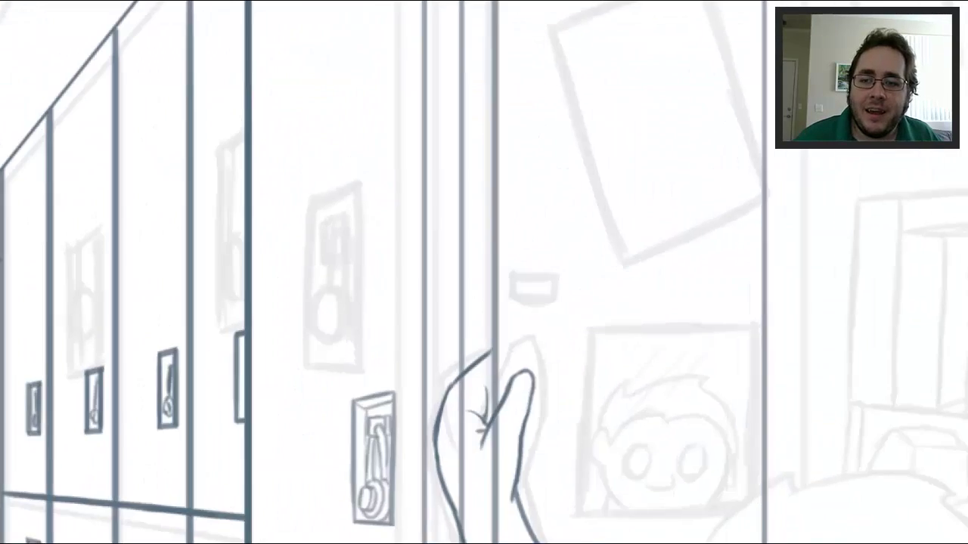
Ink the character's hair outline down to the panel border.
scroll(486, 357, "down", 5)
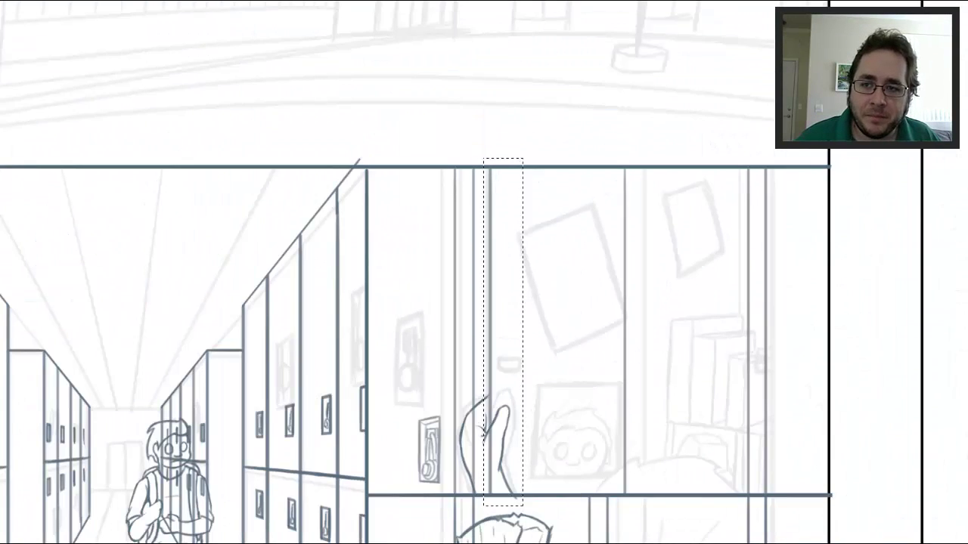
scroll(486, 357, "up", 5)
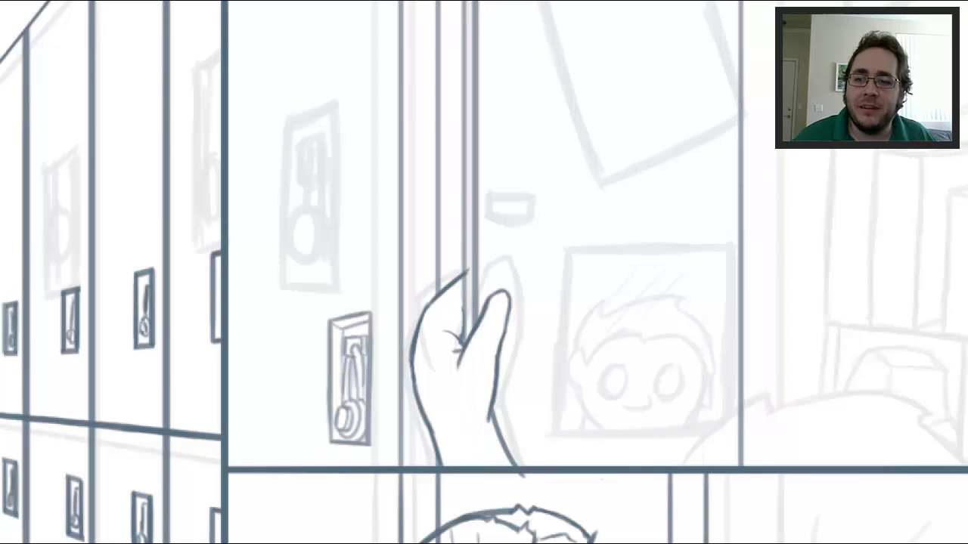
scroll(469, 423, "up", 3)
scroll(456, 162, "down", 3)
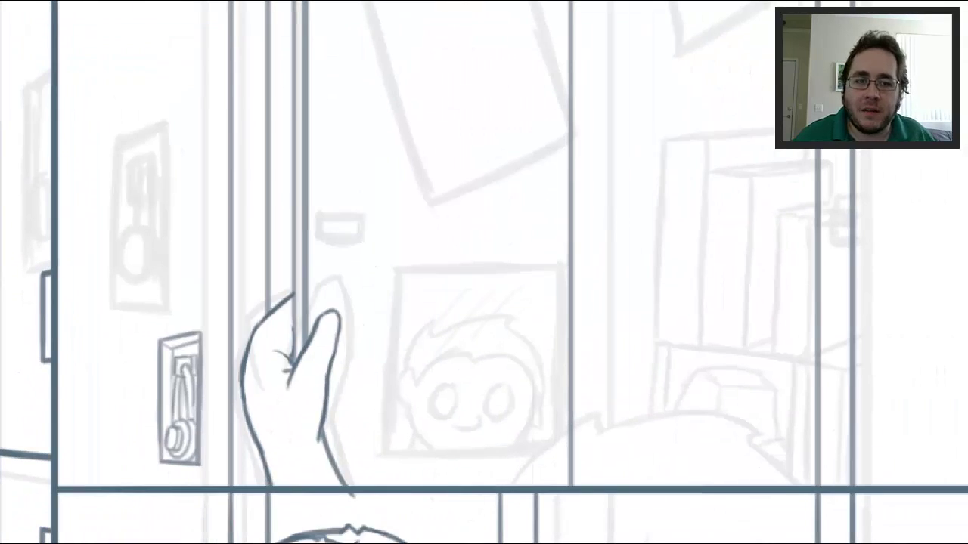
mouse_move(508, 484)
left_mouse_down()
mouse_move(660, 414)
mouse_move(755, 445)
left_mouse_up()
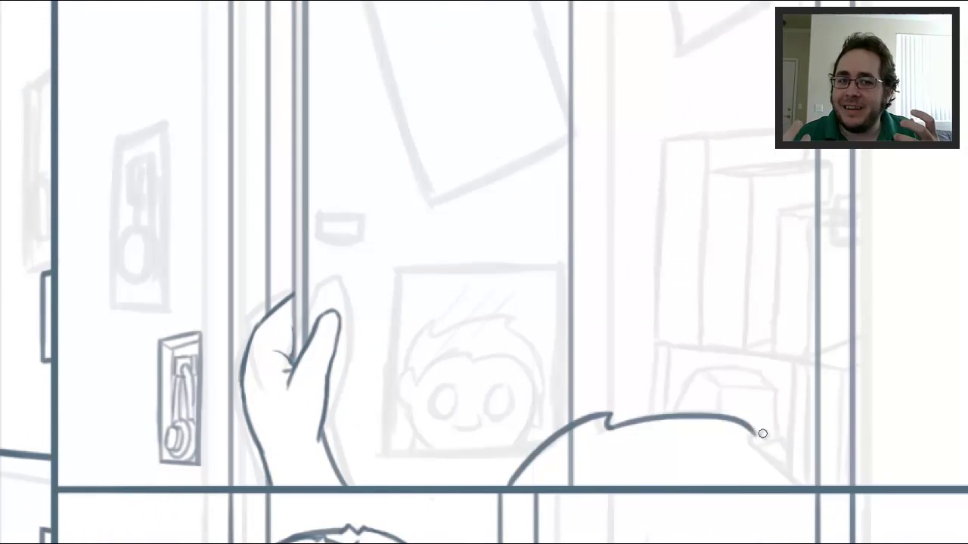
left_click_drag(800, 486, 801, 487)
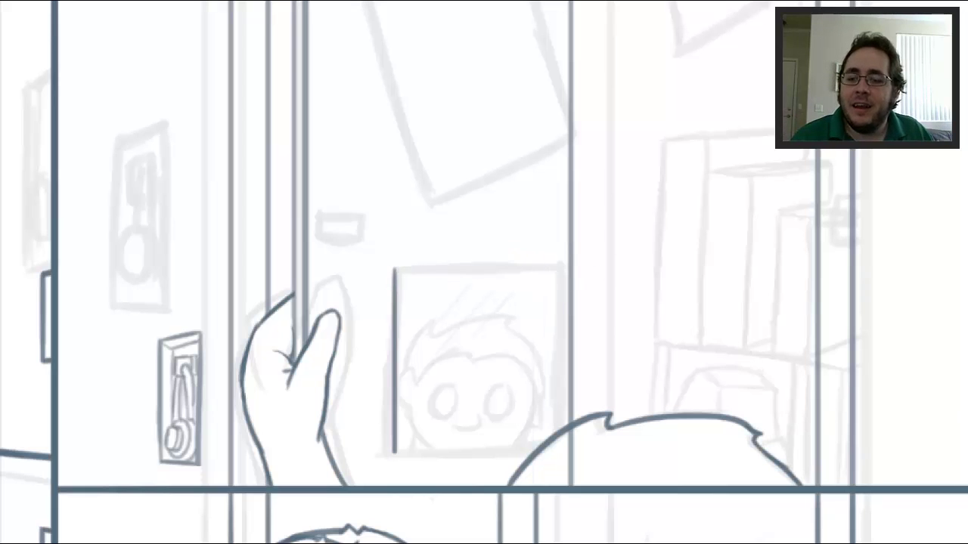
Ink the picture frame's two sides, slanted top edge and bottom edge.
left_click_drag(389, 274, 388, 454)
left_click_drag(548, 270, 548, 460)
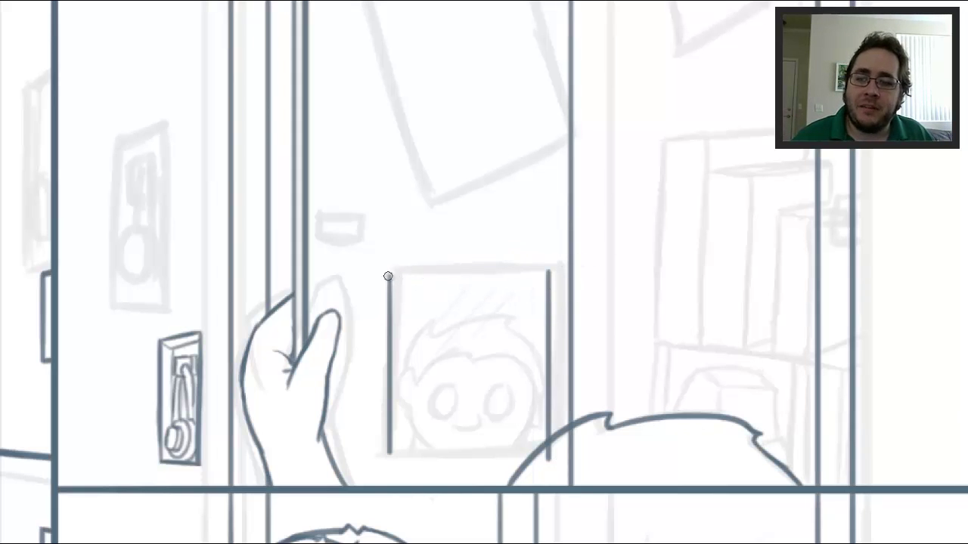
left_click_drag(388, 277, 536, 294)
mouse_move(390, 451)
left_mouse_down()
mouse_move(436, 460)
mouse_move(549, 452)
left_mouse_up()
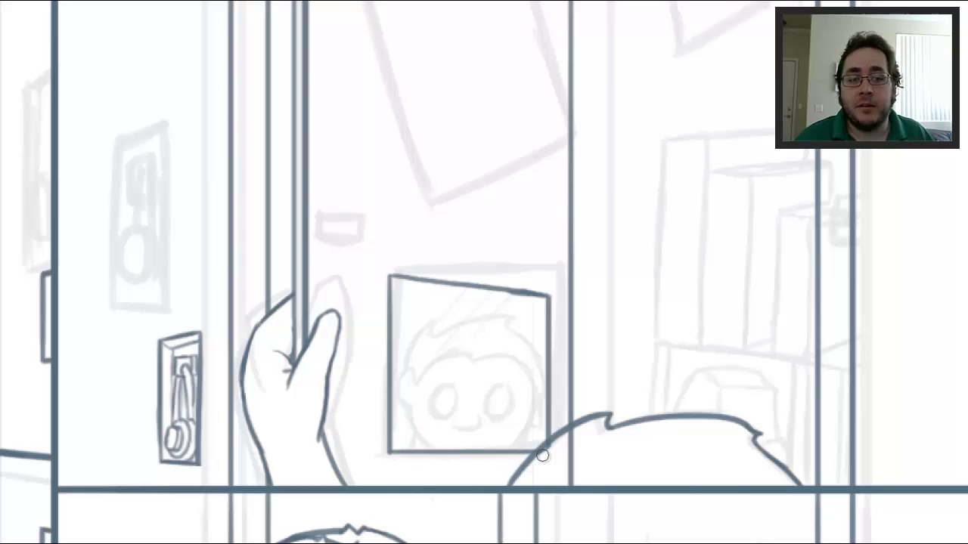
scroll(339, 279, "down", 2)
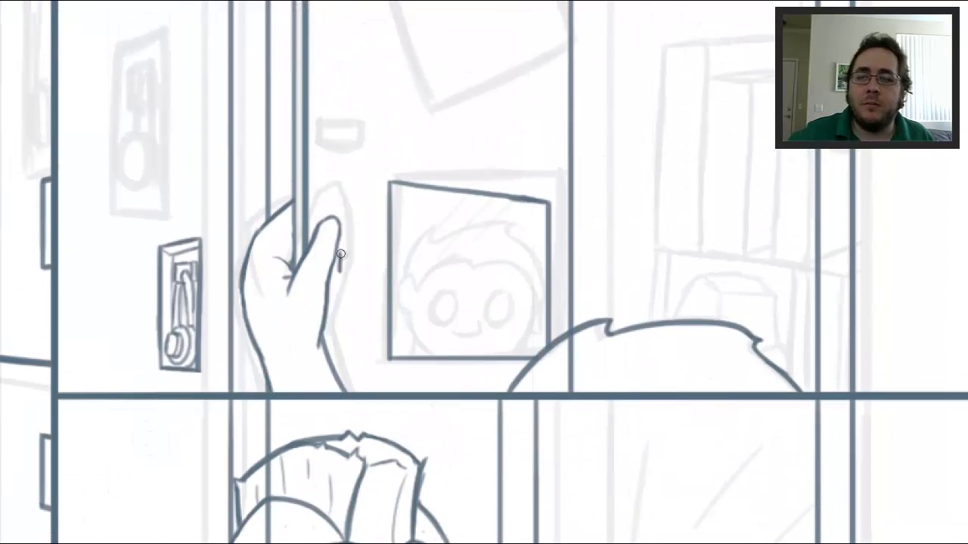
Close the small latch mark at the fingertip and add glass shine lines in the frame.
mouse_move(341, 255)
left_mouse_down()
mouse_move(362, 255)
mouse_move(362, 272)
left_mouse_up()
scroll(400, 280, "up", 2)
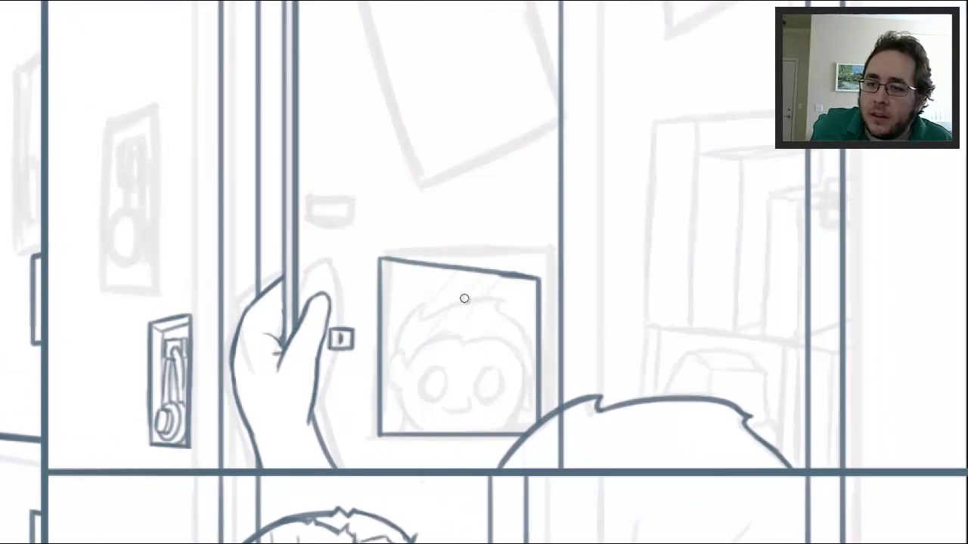
left_click_drag(473, 289, 416, 351)
left_click_drag(522, 310, 432, 412)
scroll(613, 315, "up", 4)
Ink the tilted poster's four edges as a closed rectangle, removing the corner overshoot.
mouse_move(421, 86)
left_mouse_down()
mouse_move(524, 341)
mouse_move(509, 352)
left_mouse_up()
key("ctrl+z")
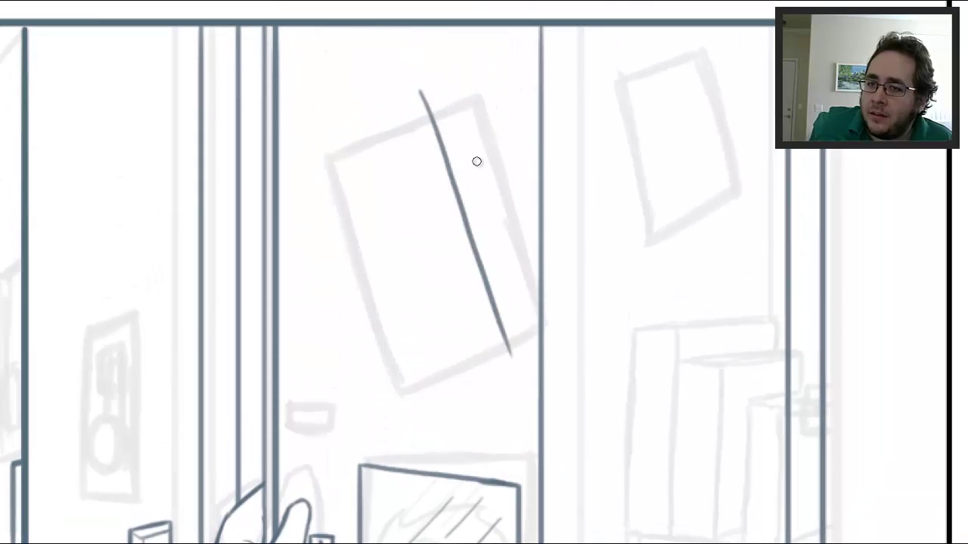
key("ctrl+z")
left_click_drag(462, 87, 529, 259)
left_click_drag(530, 264, 411, 328)
left_click_drag(356, 134, 464, 83)
mouse_move(415, 329)
left_mouse_down()
mouse_move(330, 121)
mouse_move(414, 327)
left_mouse_up()
key("ctrl+z")
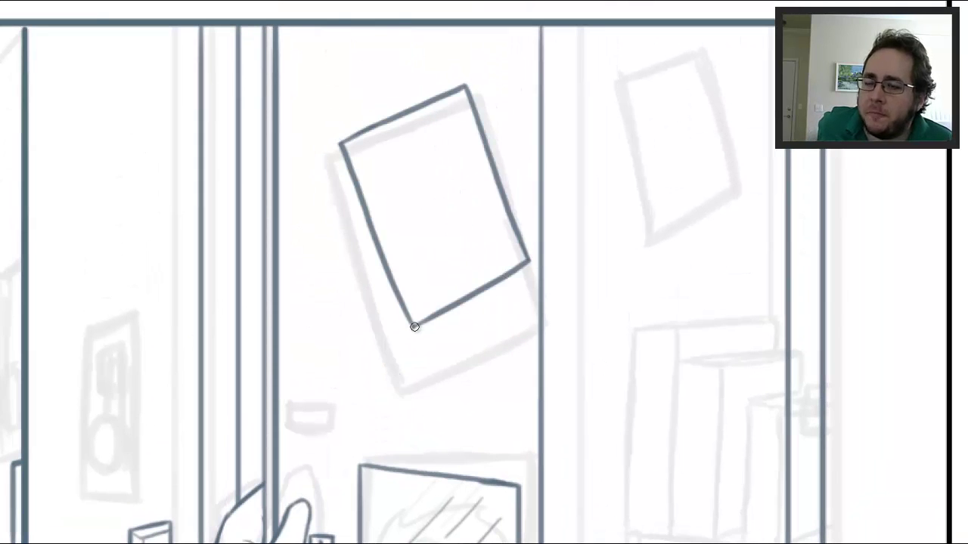
Look over the inked poster, undoing one stray stroke to its right.
scroll(755, 494, "down", 2)
scroll(680, 469, "up", 1)
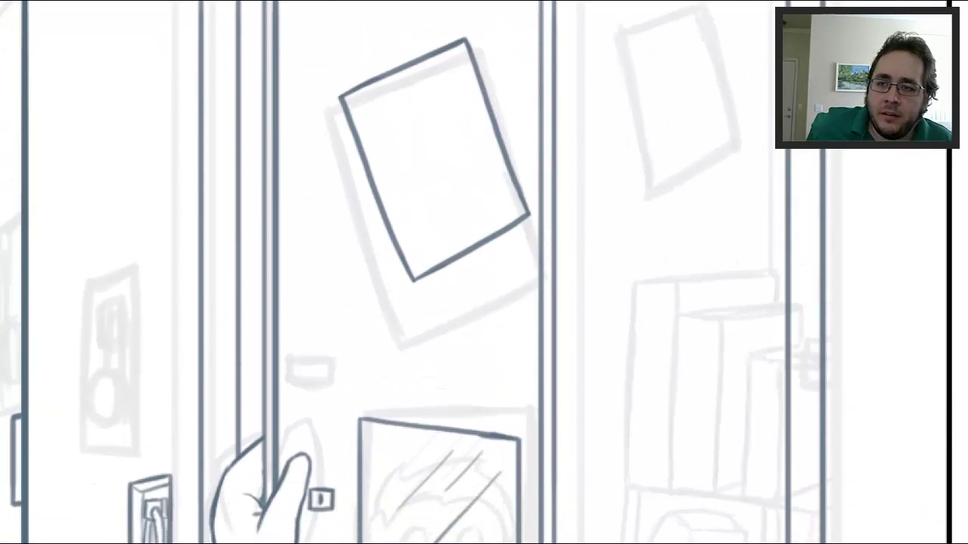
scroll(869, 373, "down", 2)
scroll(869, 374, "down", 2)
scroll(869, 374, "up", 5)
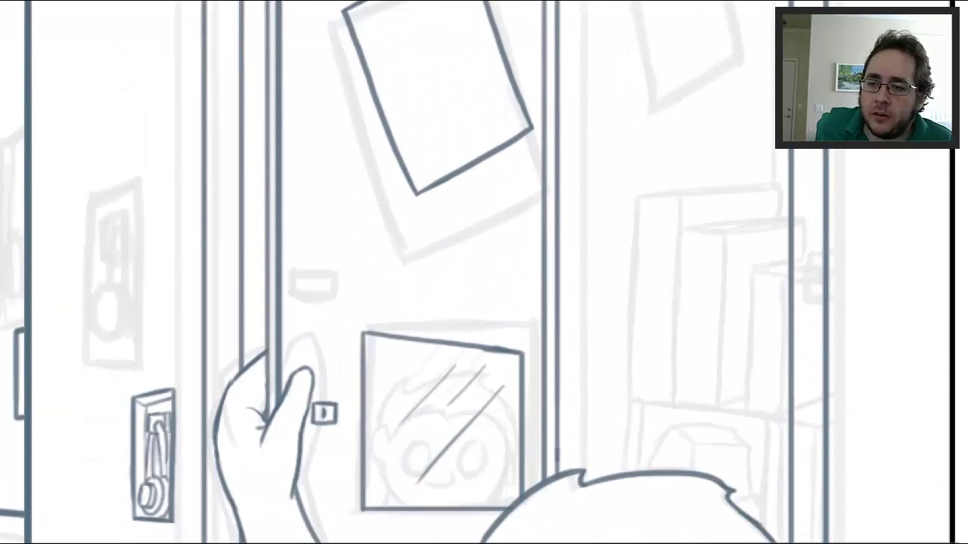
scroll(868, 374, "down", 2)
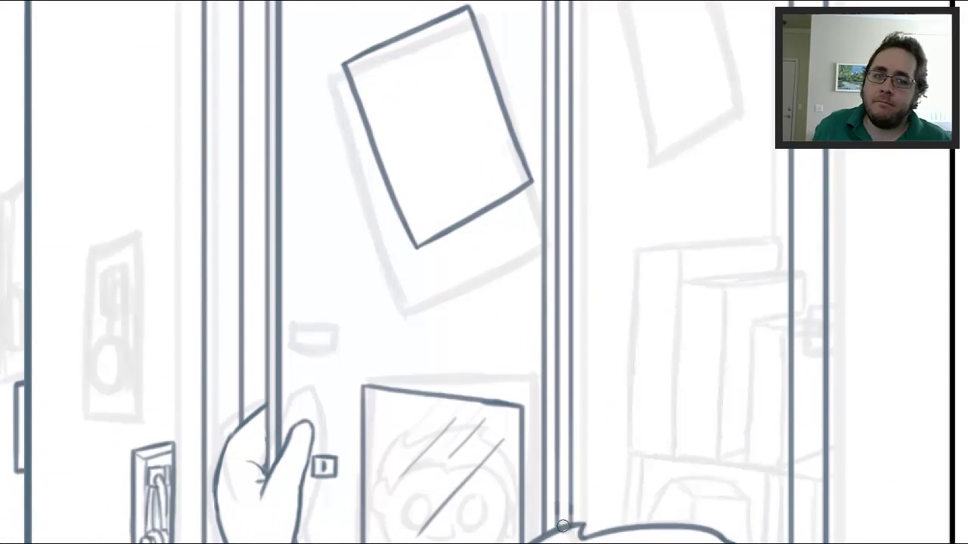
scroll(593, 451, "up", 3)
mouse_move(734, 255)
left_mouse_down()
mouse_move(620, 145)
mouse_move(623, 260)
left_mouse_up()
key("ctrl+z")
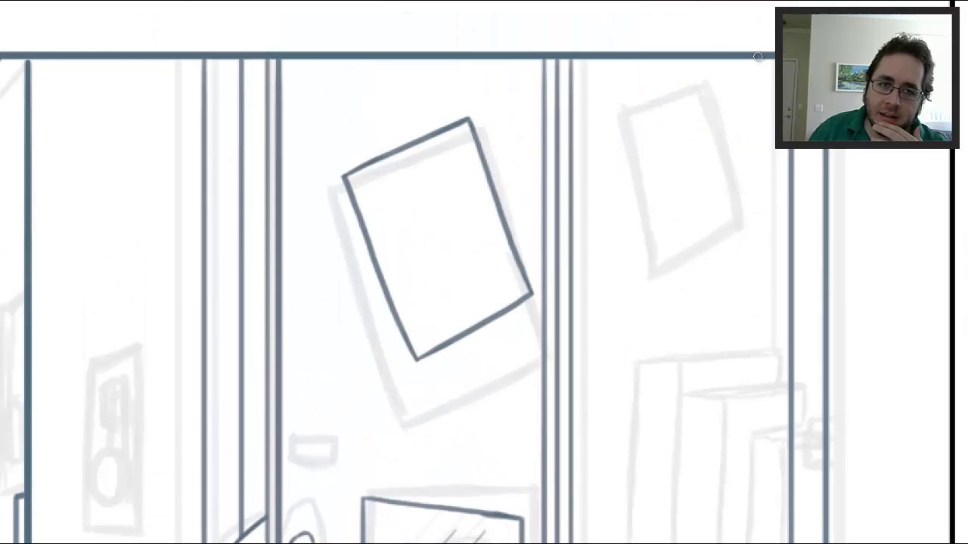
scroll(623, 261, "down", 2)
scroll(424, 272, "down", 1)
scroll(423, 273, "up", 1)
scroll(424, 272, "right", 2)
scroll(424, 273, "down", 1)
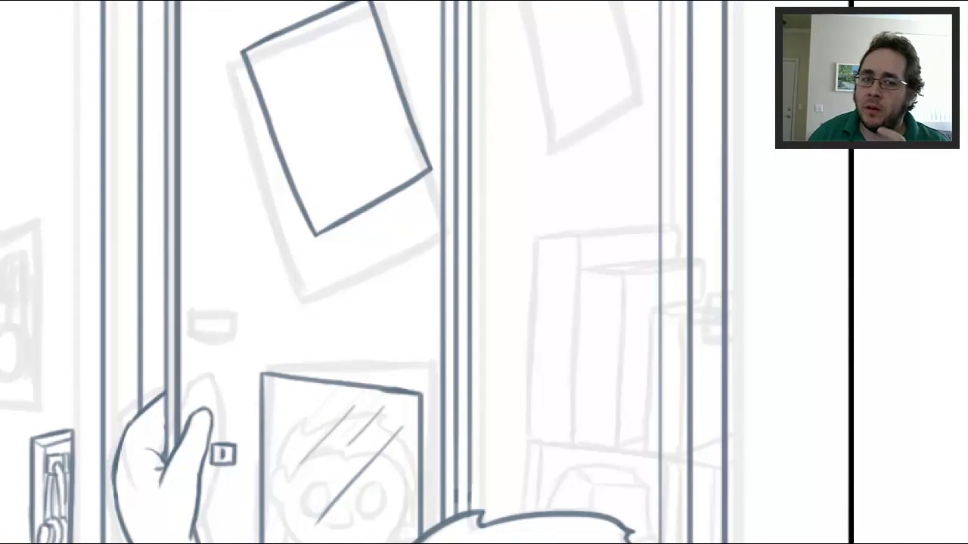
Ink the upright books and the leaning book with their top edges.
mouse_move(522, 382)
left_mouse_down()
mouse_move(571, 236)
mouse_move(551, 449)
mouse_move(574, 448)
left_mouse_up()
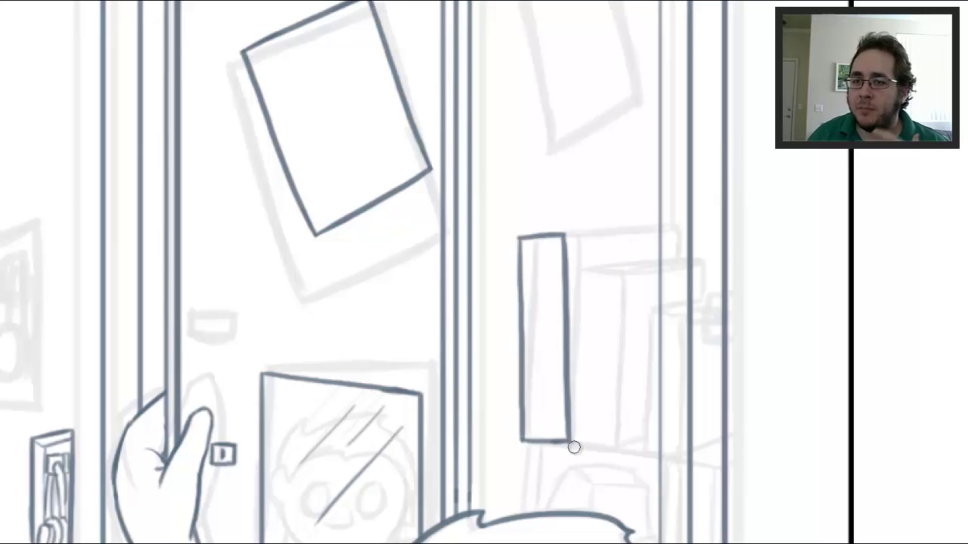
left_click_drag(567, 260, 612, 435)
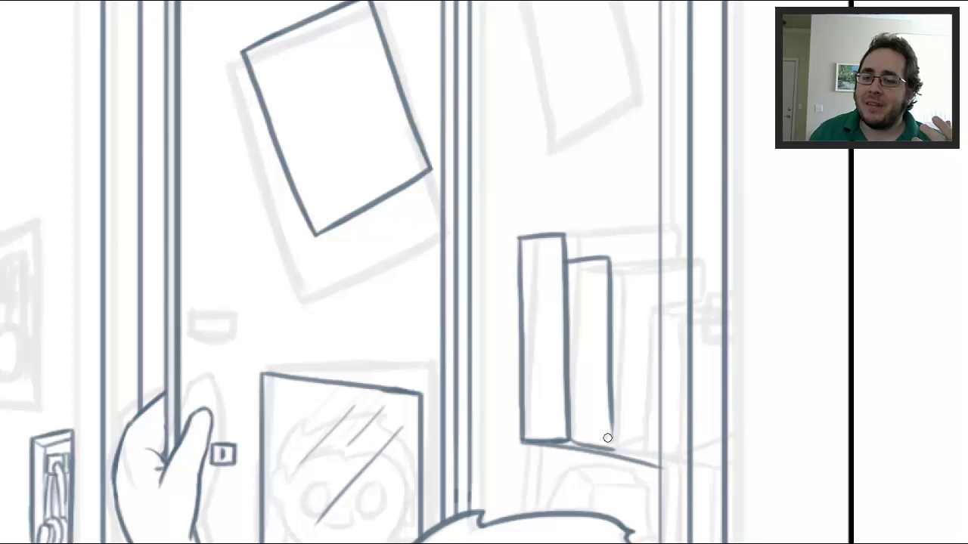
left_click_drag(613, 316, 655, 461)
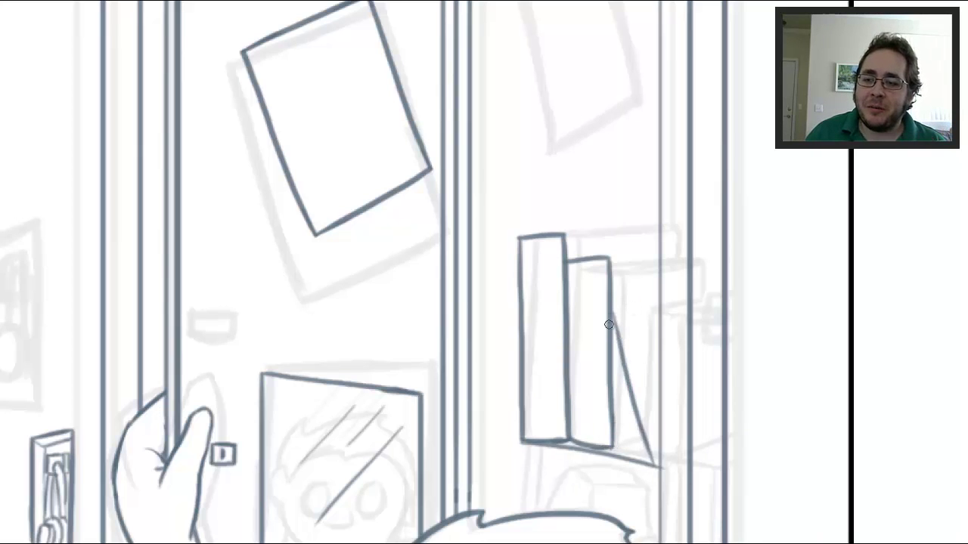
left_click_drag(614, 314, 639, 303)
mouse_move(649, 463)
left_mouse_down()
mouse_move(687, 473)
mouse_move(679, 454)
left_mouse_up()
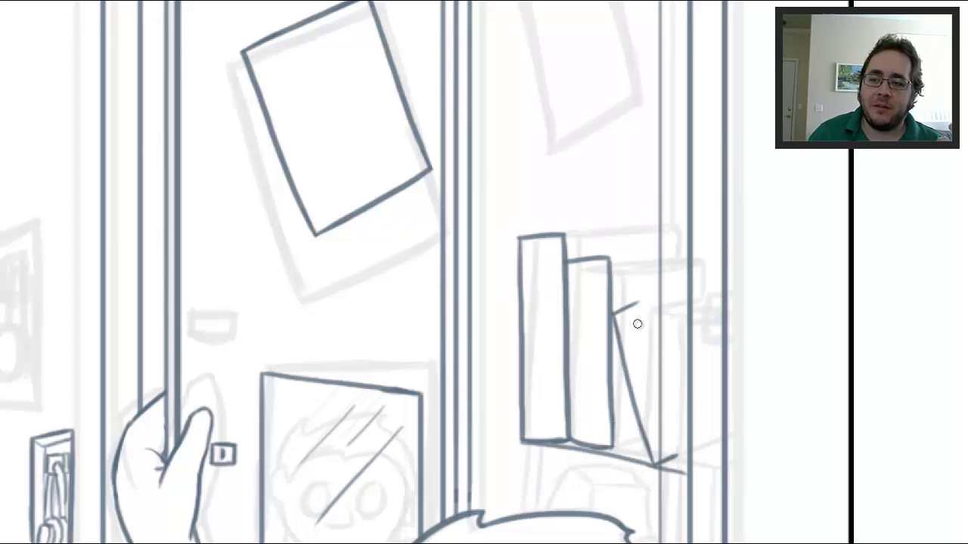
mouse_move(638, 304)
left_mouse_down()
mouse_move(685, 454)
mouse_move(610, 443)
left_mouse_up()
left_click_drag(609, 261, 696, 253)
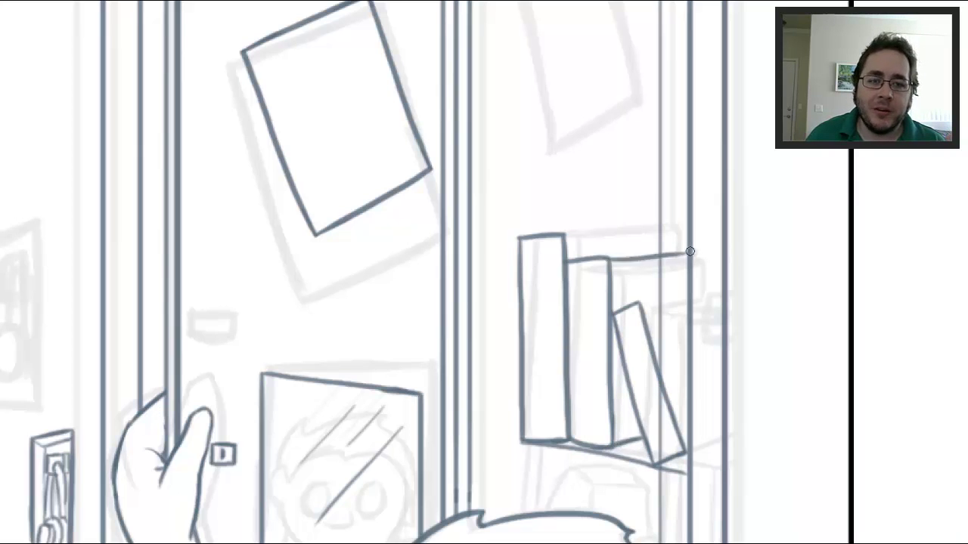
key("ctrl+z")
left_click_drag(688, 295, 616, 309)
left_click_drag(613, 264, 694, 254)
mouse_move(565, 233)
left_mouse_down()
mouse_move(667, 232)
mouse_move(667, 253)
mouse_move(687, 207)
left_mouse_up()
Add band lines to the tall and middle books, plus a vertical line below them.
left_click_drag(500, 227, 541, 228)
left_click_drag(549, 384, 585, 379)
left_click_drag(548, 391, 585, 387)
left_click_drag(547, 263, 586, 259)
left_click_drag(548, 272, 588, 267)
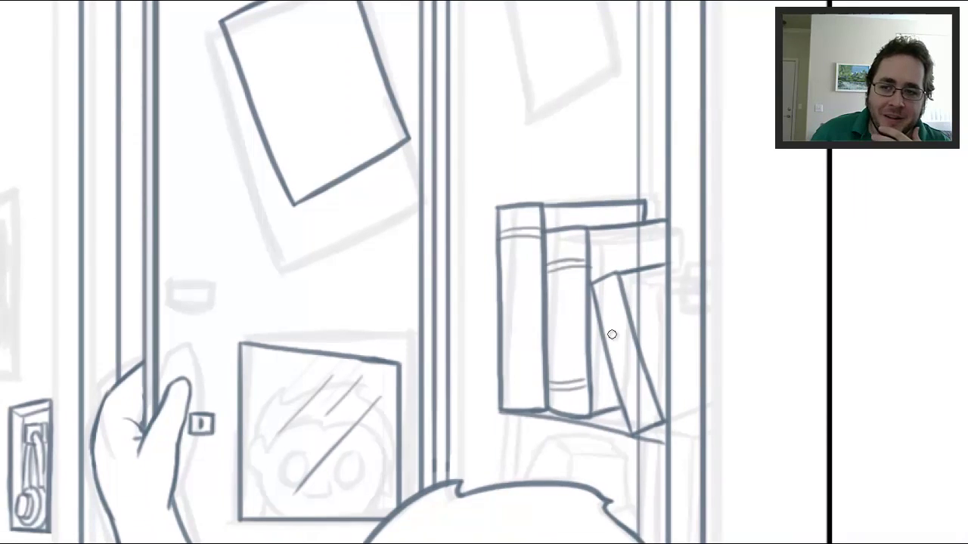
mouse_move(511, 414)
left_mouse_down()
mouse_move(512, 499)
mouse_move(501, 471)
left_mouse_up()
left_click_drag(628, 437, 627, 531)
key("ctrl+z")
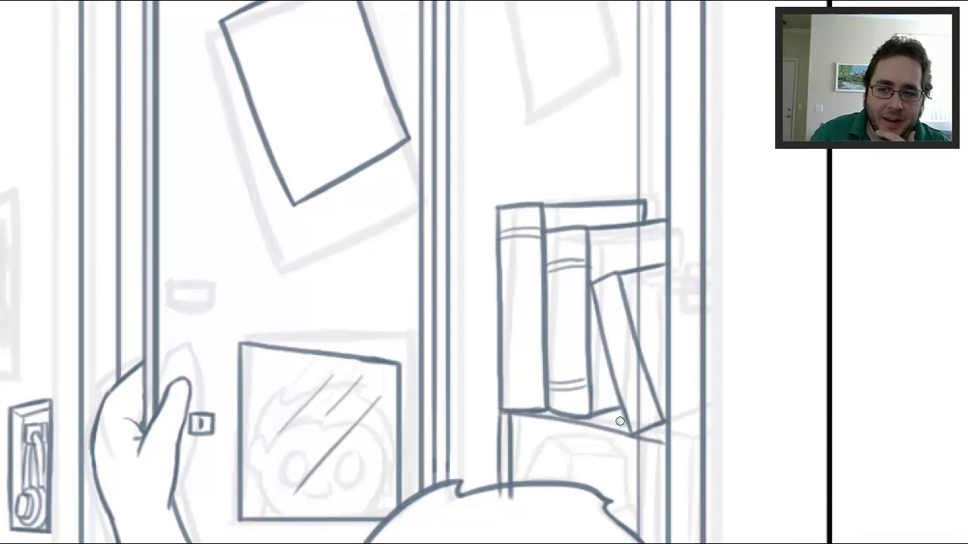
Hatch the shelf beneath the books and ink its right edge.
mouse_move(641, 431)
left_mouse_down()
mouse_move(607, 413)
mouse_move(661, 438)
left_mouse_up()
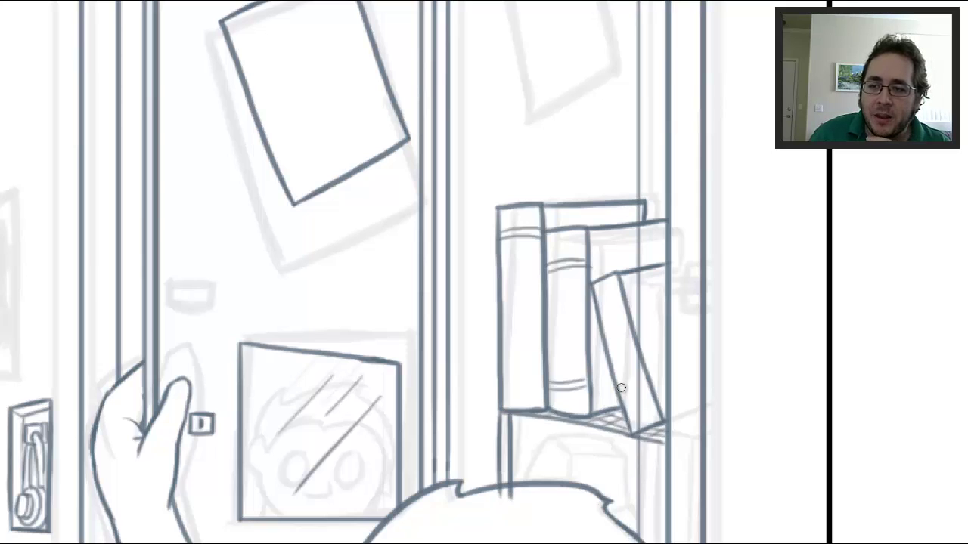
scroll(621, 388, "up", 4)
mouse_move(497, 112)
left_mouse_down()
mouse_move(623, 113)
mouse_move(618, 265)
left_mouse_up()
mouse_move(497, 115)
left_mouse_down()
mouse_move(501, 280)
mouse_move(618, 269)
left_mouse_up()
scroll(605, 275, "down", 6)
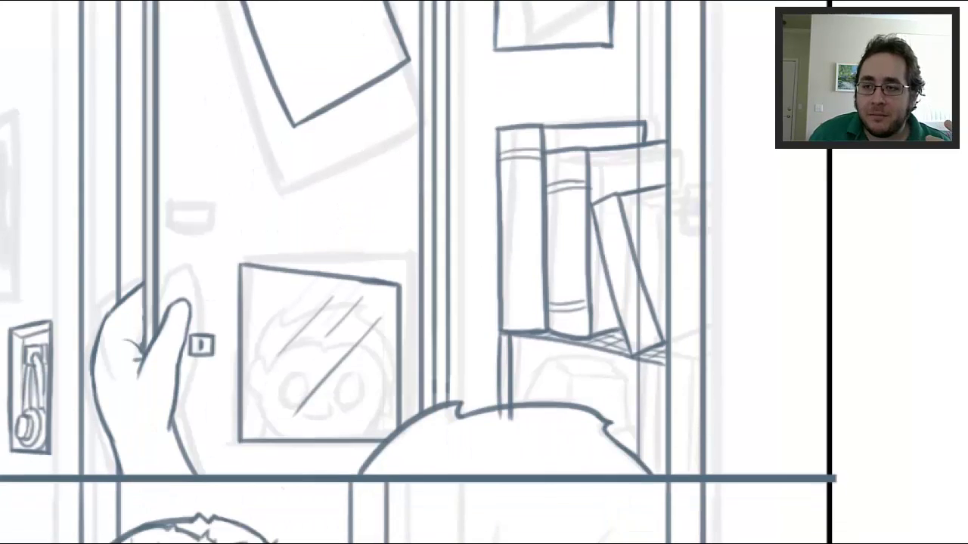
left_click_drag(633, 359, 644, 463)
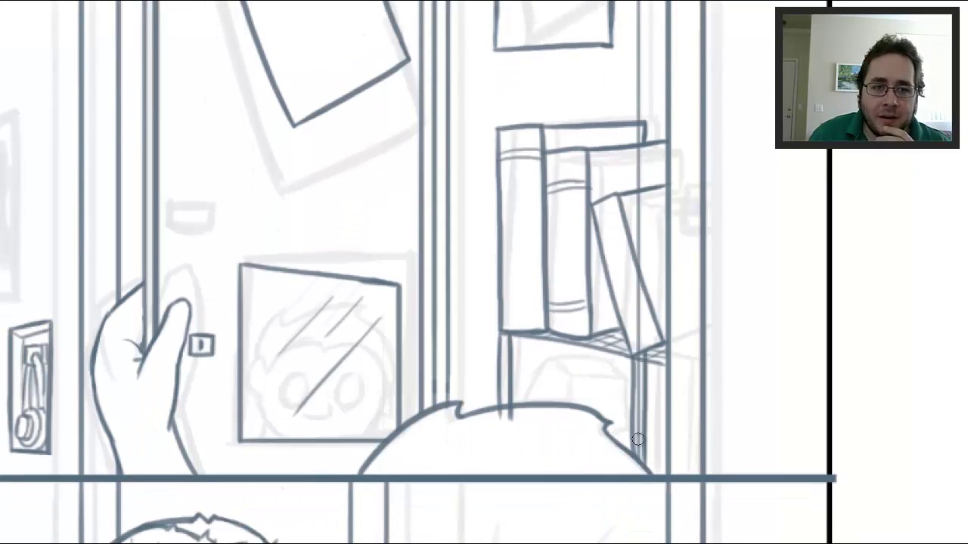
Ink the box under the books with its arcs, top edge and corner hatching.
left_click_drag(550, 365, 523, 418)
left_click_drag(576, 378, 578, 430)
mouse_move(561, 362)
left_mouse_down()
mouse_move(623, 371)
mouse_move(643, 454)
left_mouse_up()
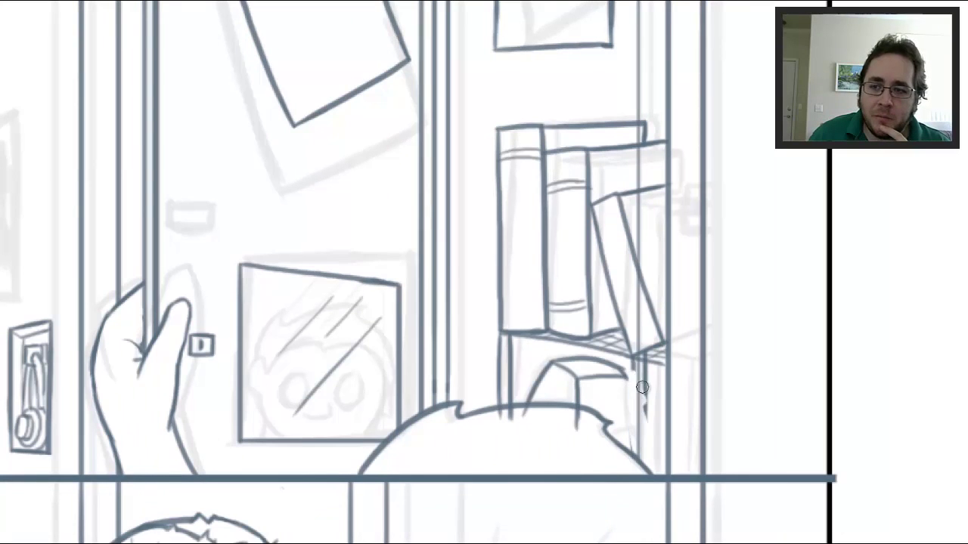
left_click_drag(620, 365, 655, 472)
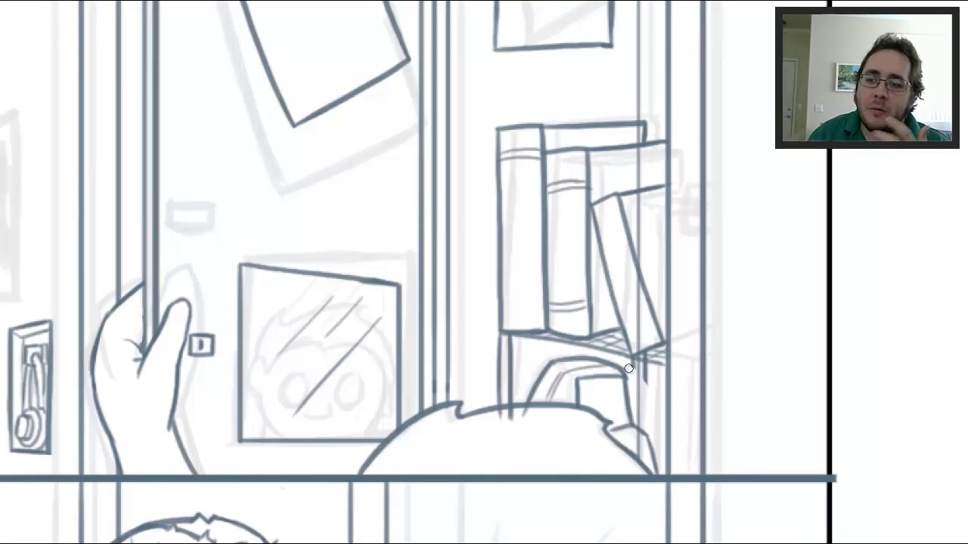
left_click_drag(556, 374, 597, 365)
left_click_drag(616, 437, 639, 428)
left_click_drag(550, 361, 519, 401)
mouse_move(630, 360)
left_mouse_down()
mouse_move(644, 436)
mouse_move(650, 388)
left_mouse_up()
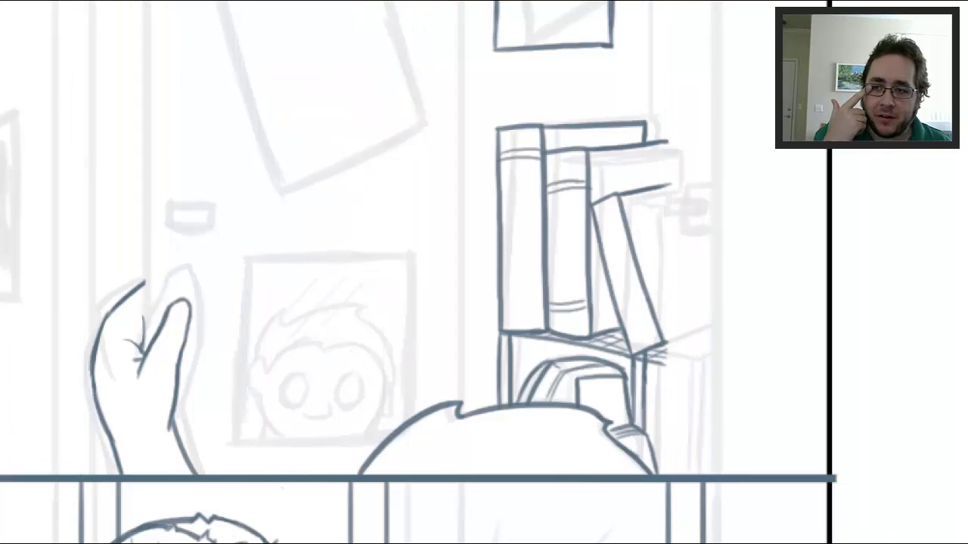
mouse_move(640, 135)
left_mouse_down()
mouse_move(638, 349)
mouse_move(636, 340)
left_mouse_up()
key("ctrl+0")
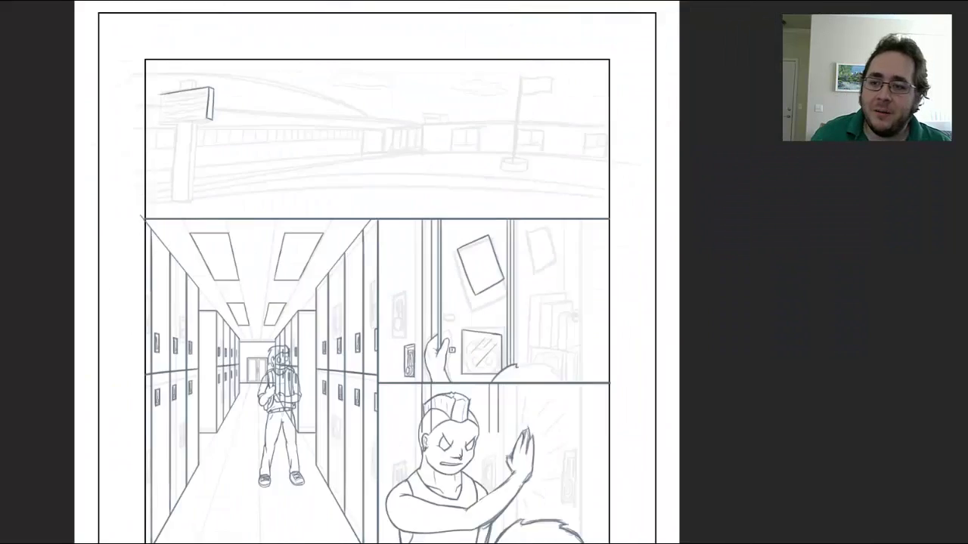